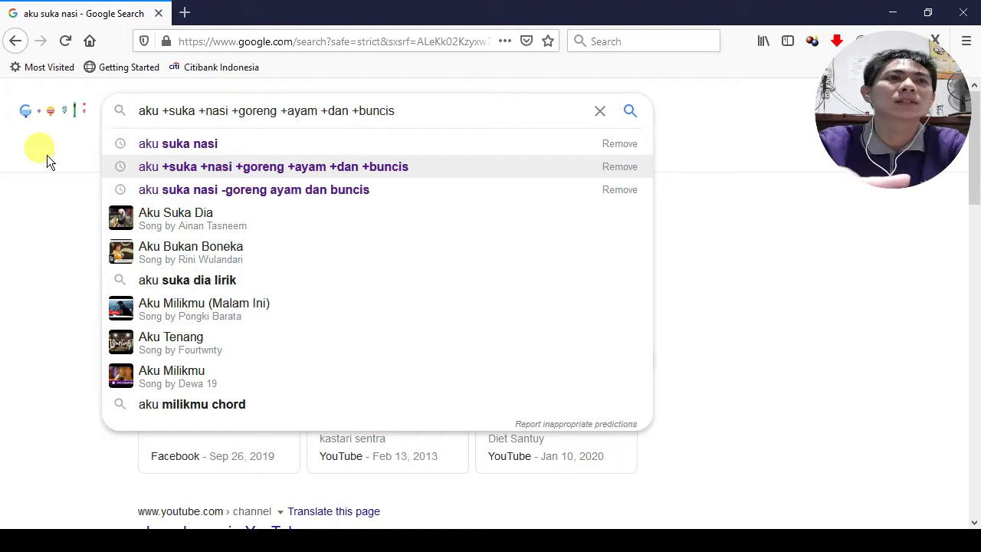
- Run the search for "aku +suka +nasi +goreng +ayam +dan +buncis" and skim the results
key("Return")
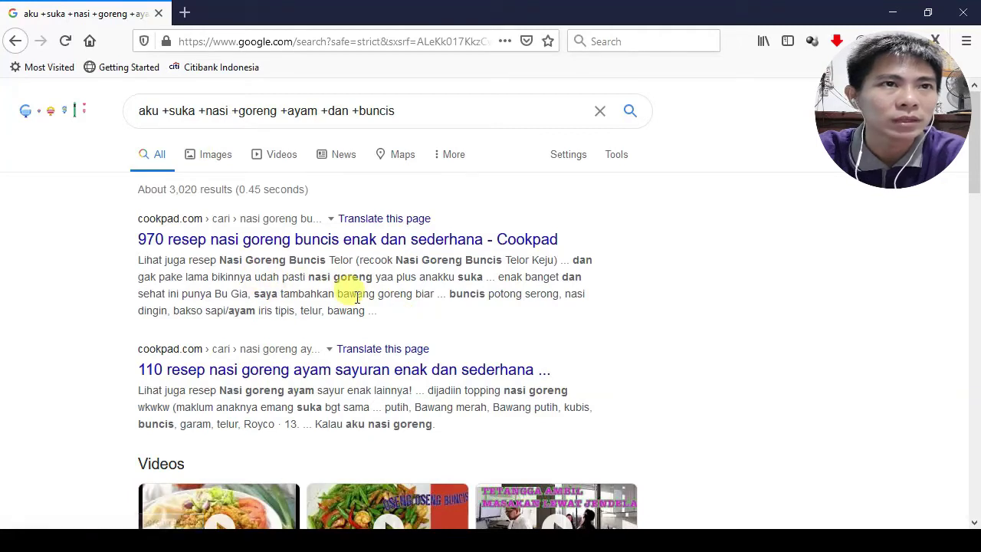
scroll(357, 303, "down", 2)
scroll(337, 261, "up", 2)
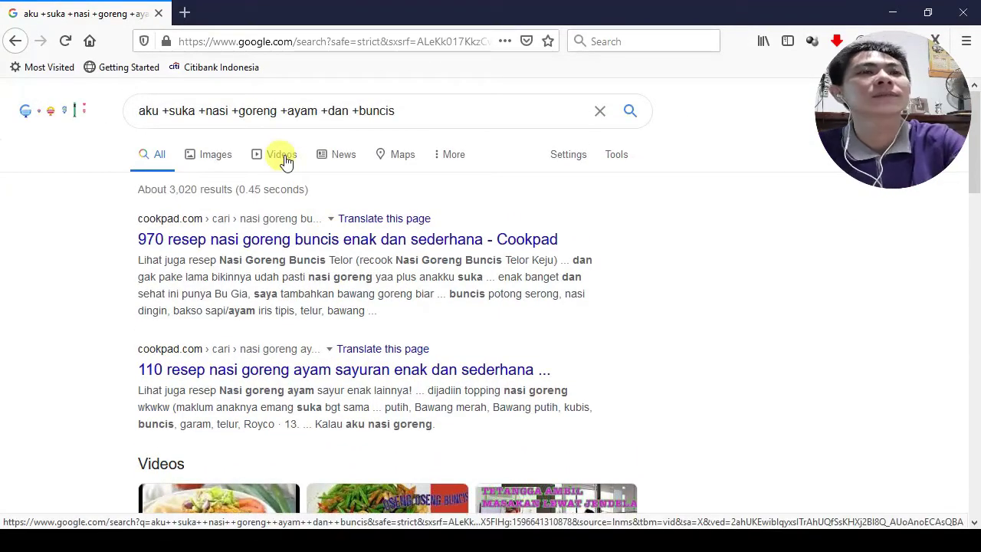
- Remove the plus sign before "dan" in the query and run the search again
left_click(354, 114)
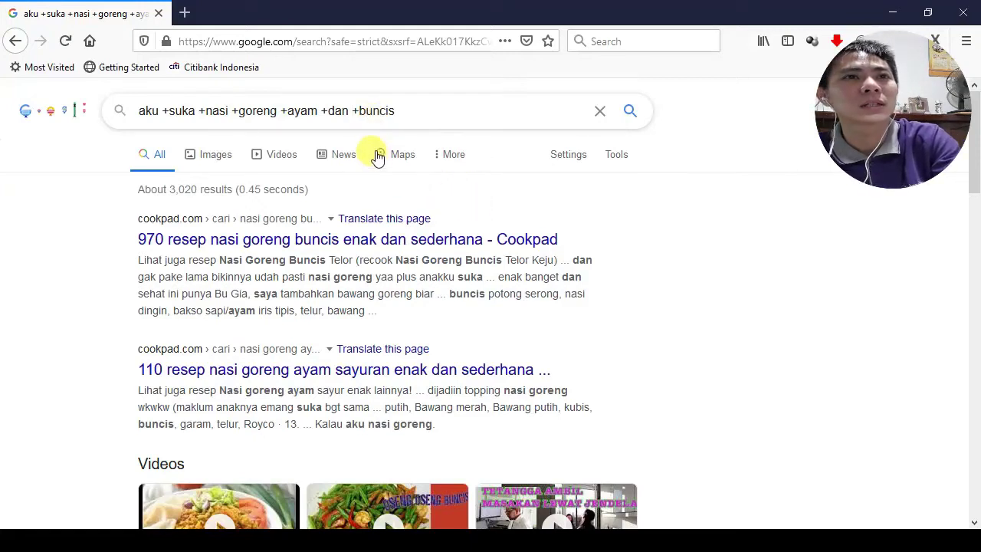
left_click(328, 111)
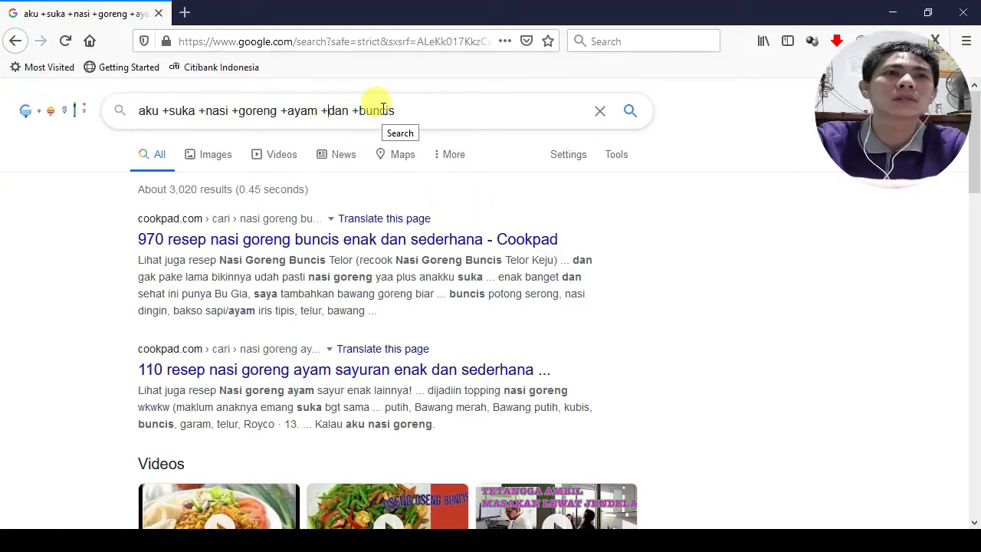
key("BackSpace")
key("Return")
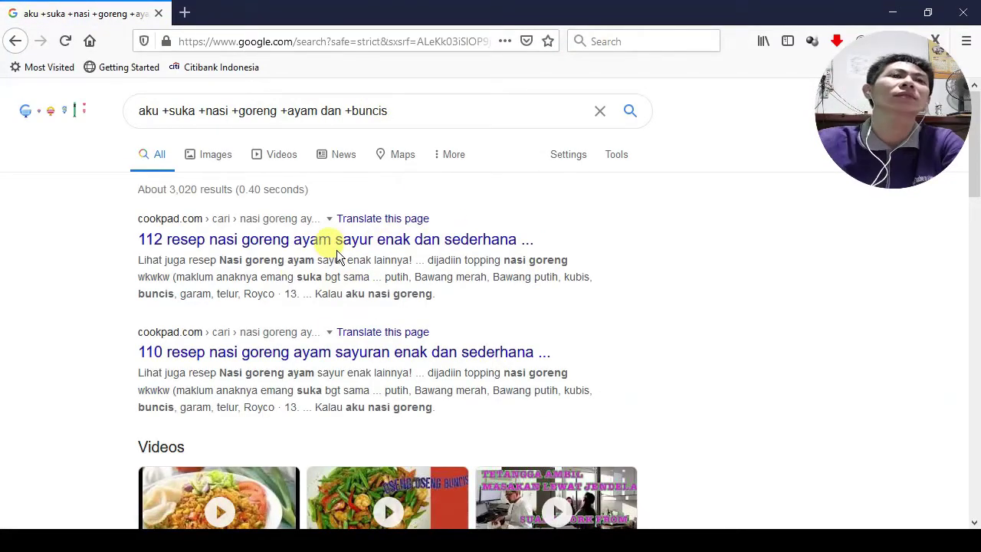
- Restore the plus sign before "dan" and search for "aku +suka +nasi +goreng +ayam +dan +buncis" again
left_click(325, 108)
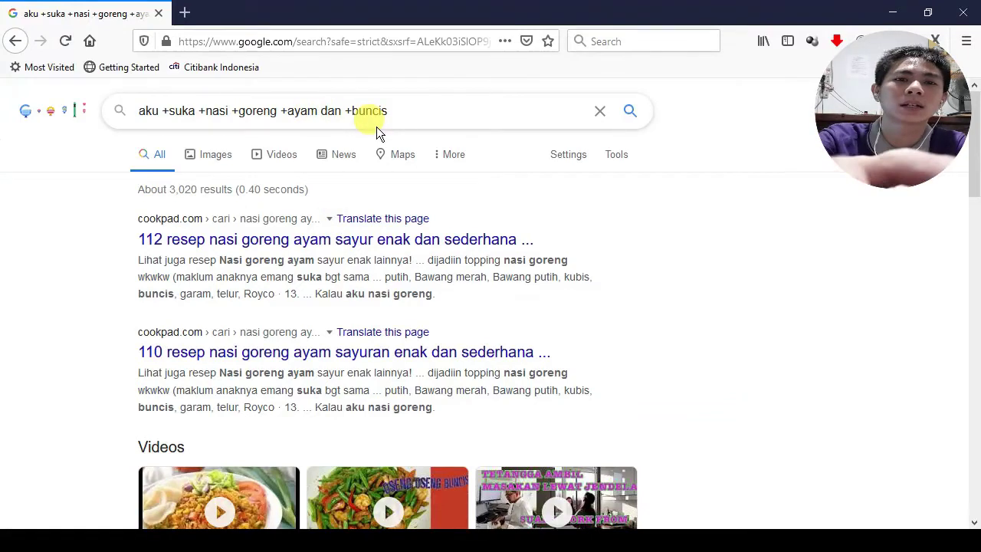
type("+")
key("Return")
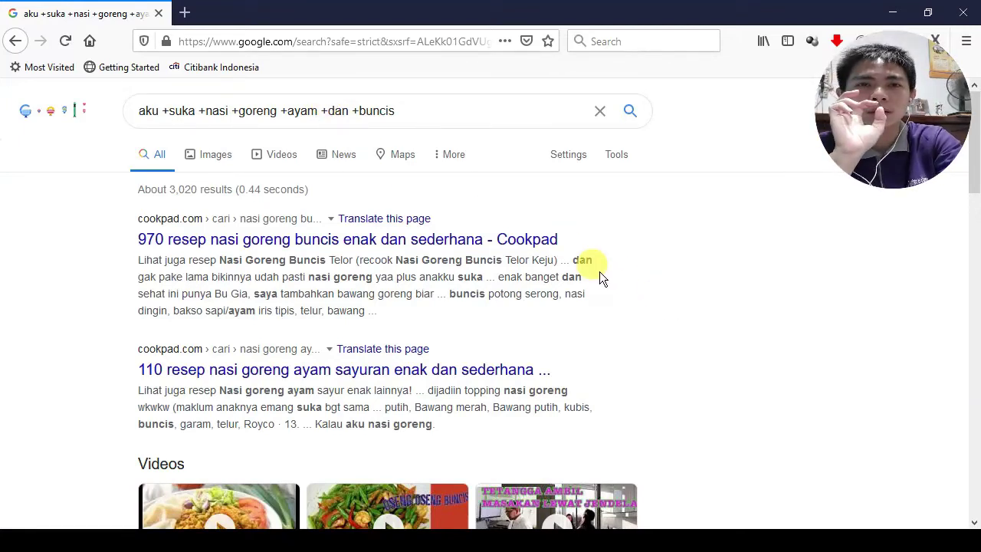
- Switch to the slideshow, reveal the "Aku suka nasi -goreng ayam dan buncis" keyword example, and return to the browser
key("alt+Tab")
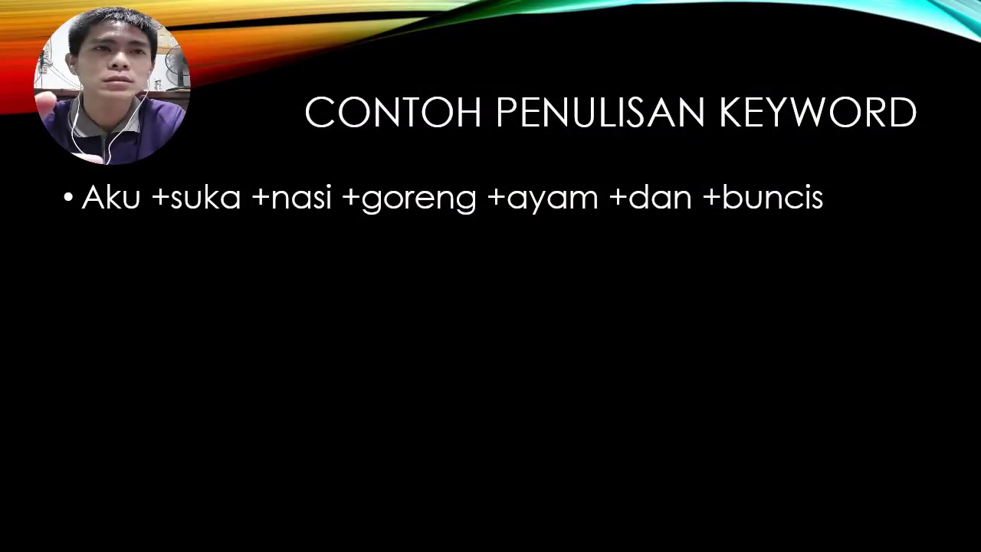
key("Right")
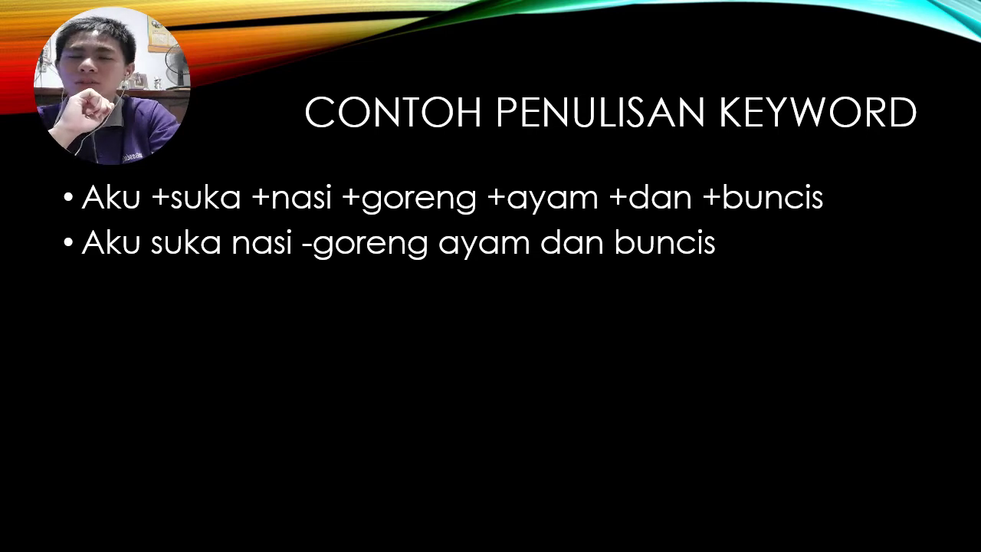
key("alt+Tab")
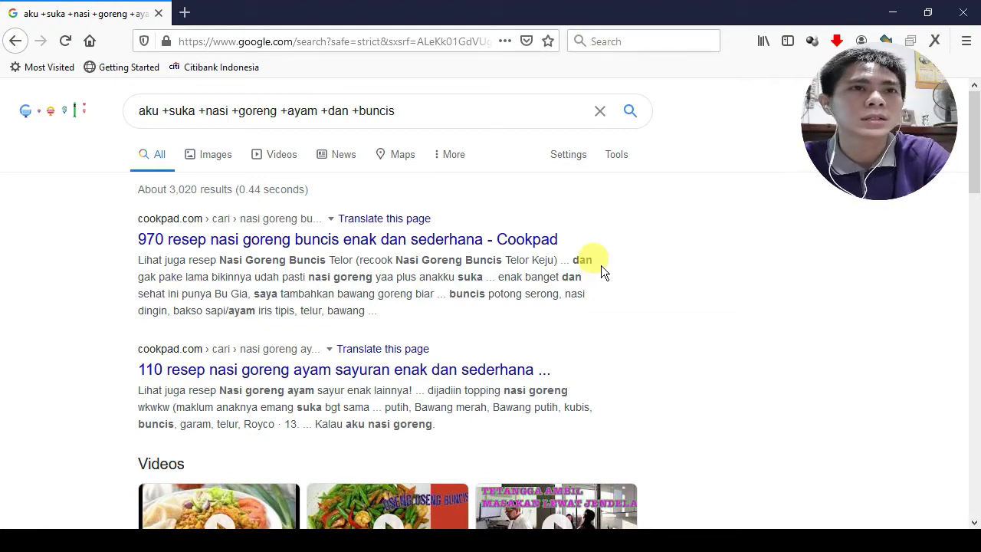
- Replace the query with "aku suka nasi -goreng ayam dan buncis", run the search and skim the results
left_click_drag(429, 111, 73, 131)
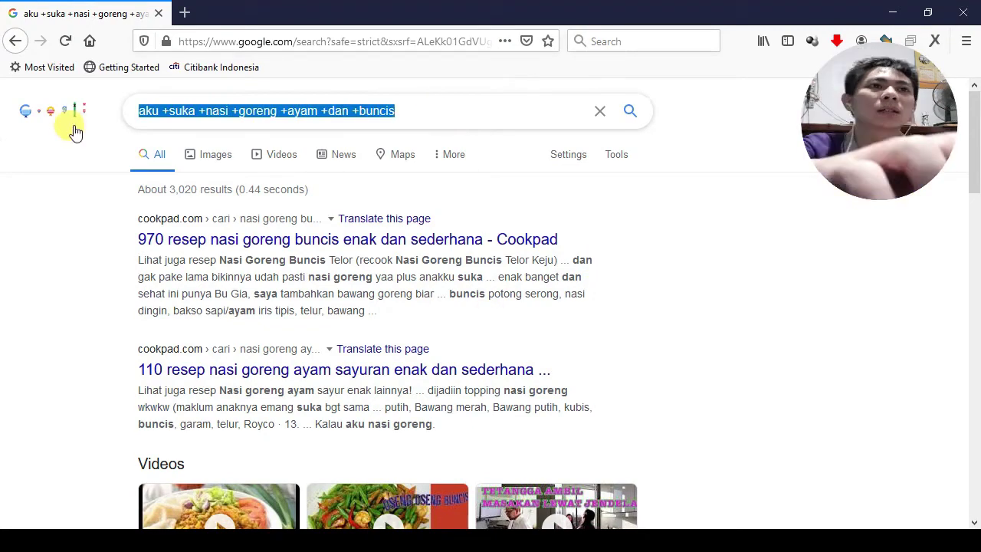
type("aku suka")
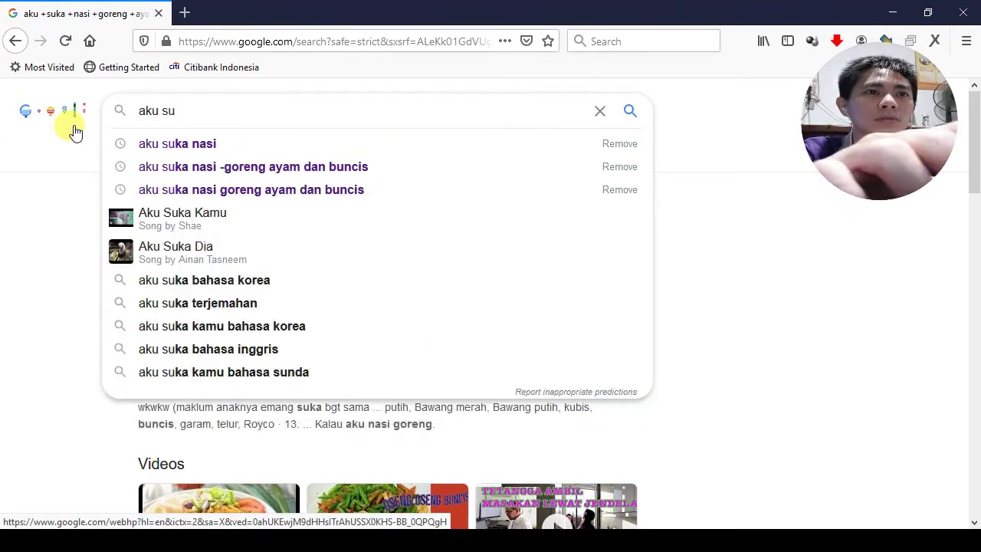
key("Down")
key("Down")
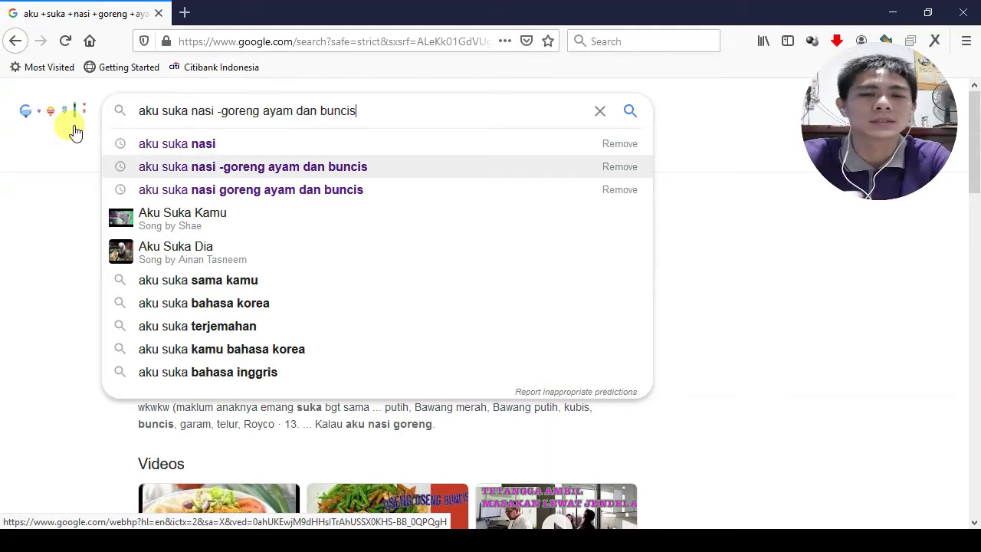
key("Return")
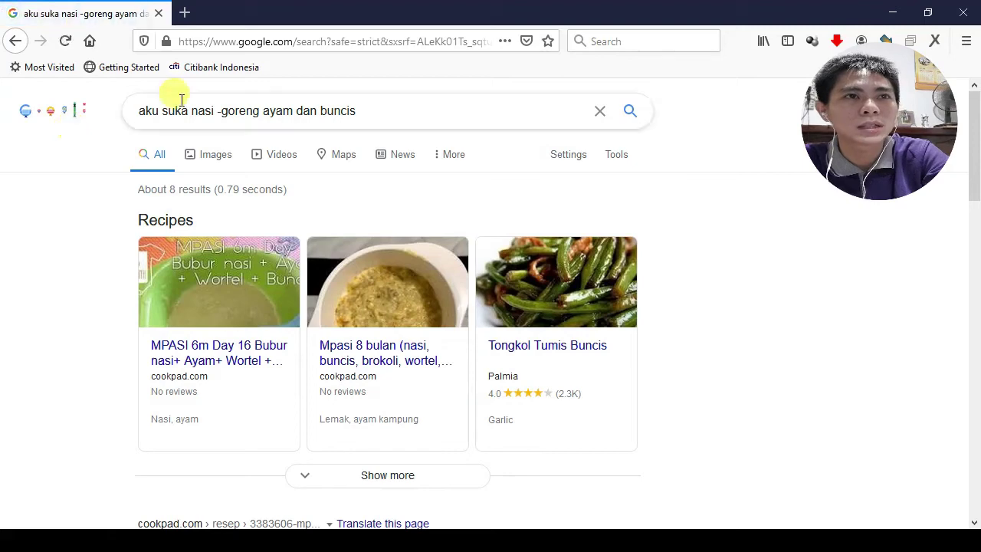
scroll(335, 322, "down", 3)
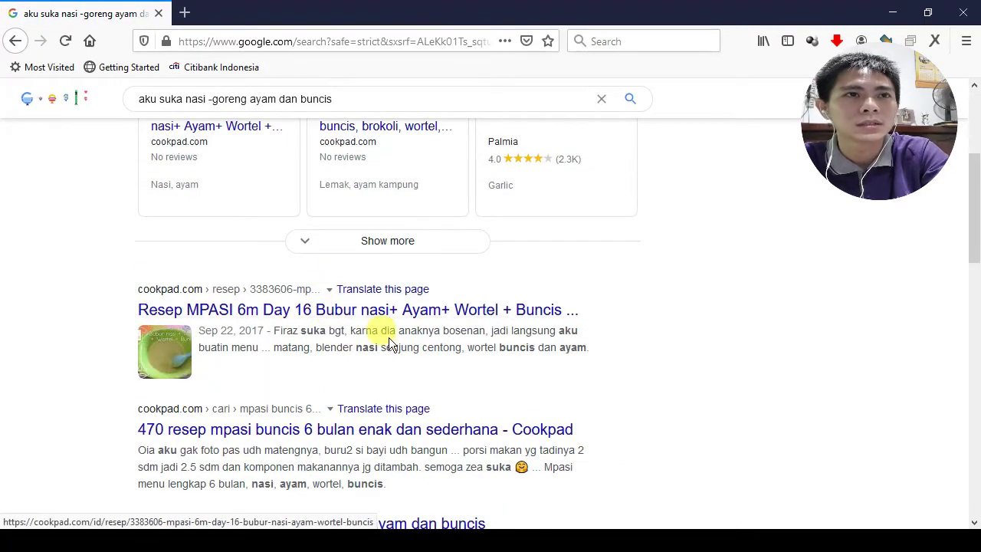
scroll(375, 326, "up", 3)
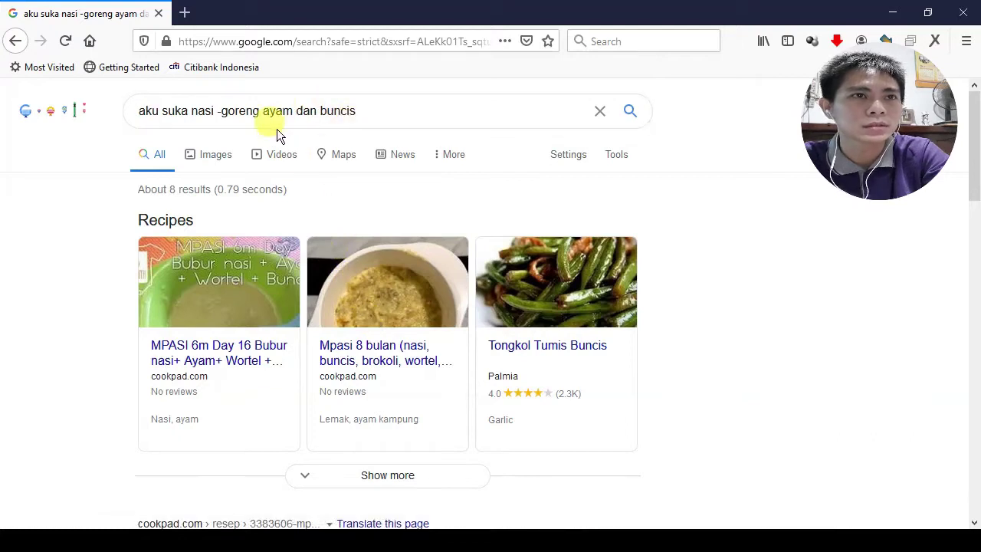
- Remove the minus sign before "goreng" and search for "aku suka nasi goreng ayam dan buncis"
left_click(237, 113)
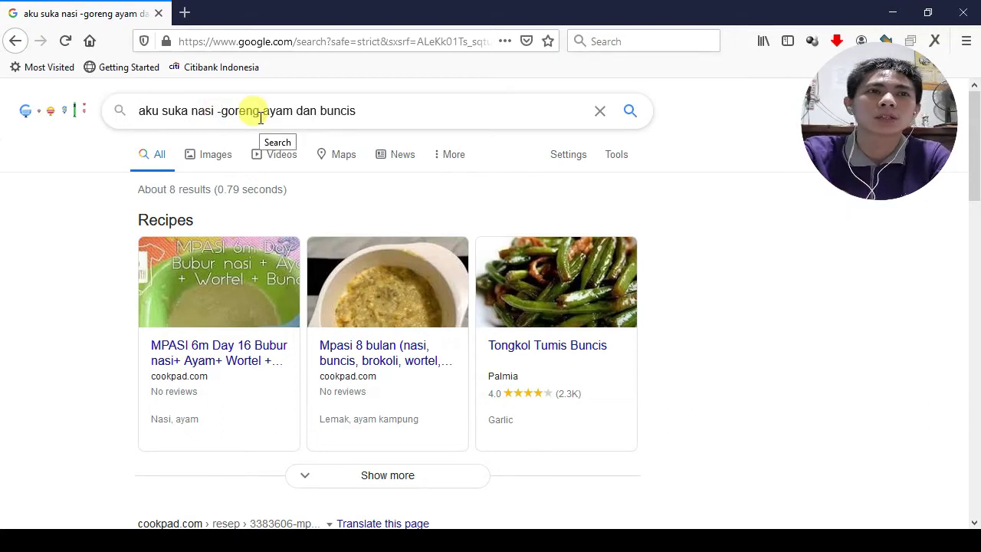
key("BackSpace")
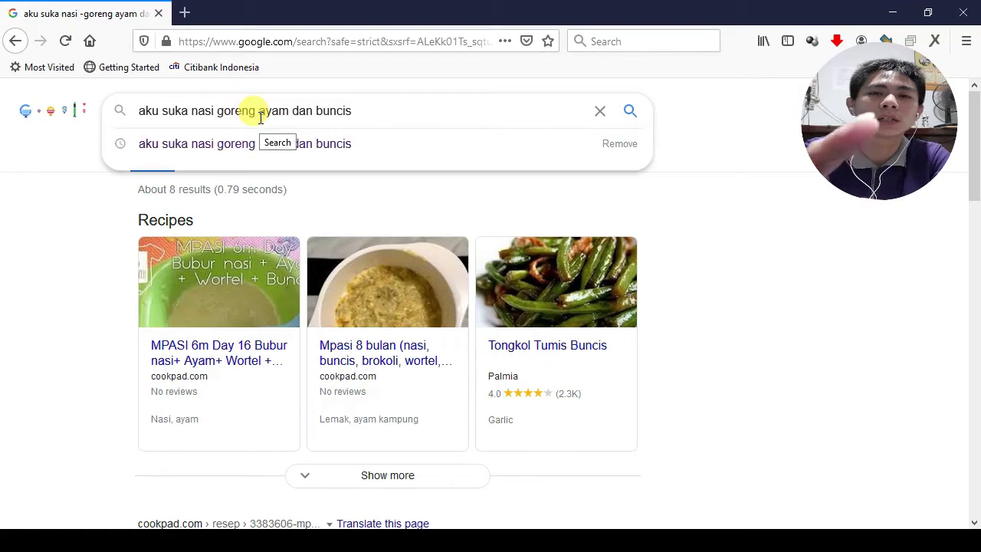
key("Return")
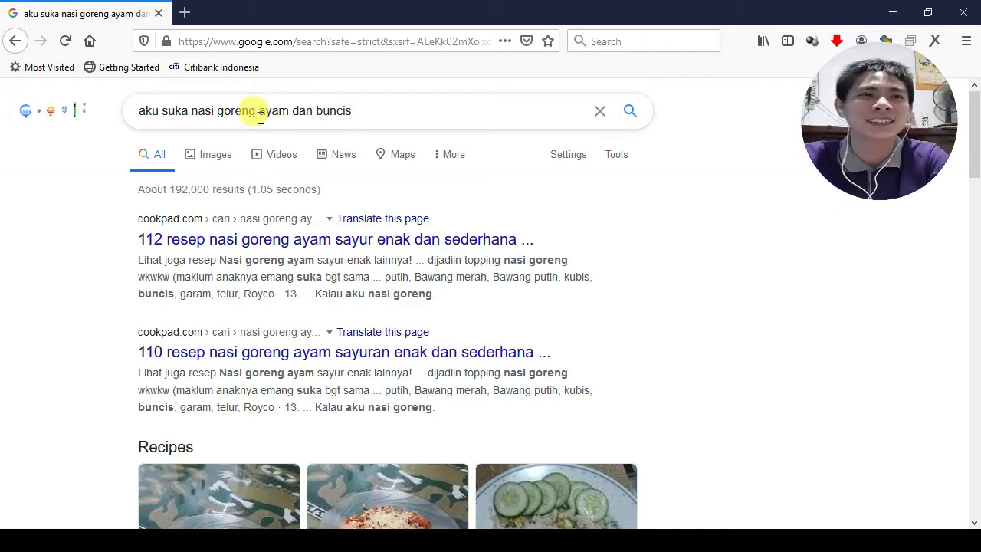
- Exclude "ayam" from the search with a minus sign, using "aku suka nasi goreng -ayam dan buncis", and skim the results
left_click(260, 115)
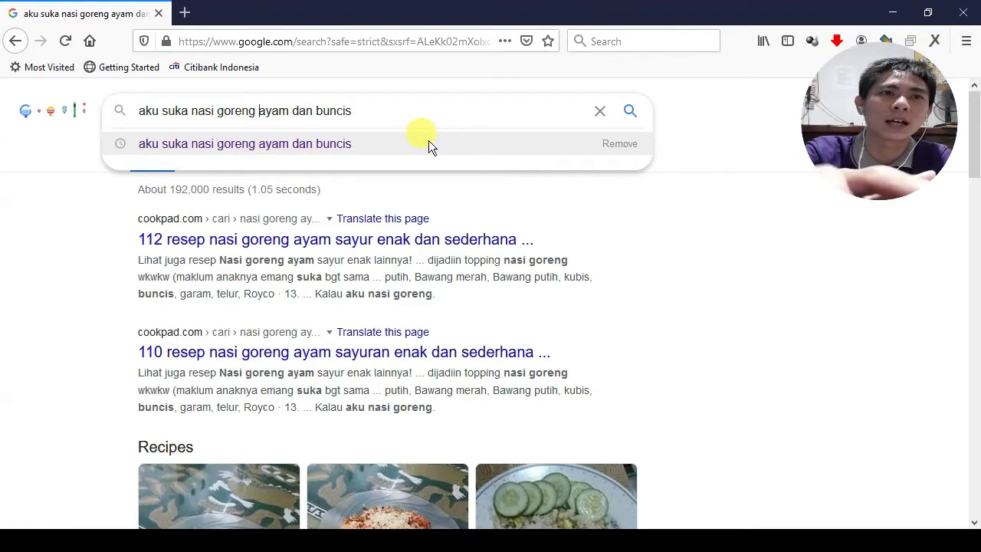
type("-")
key("Return")
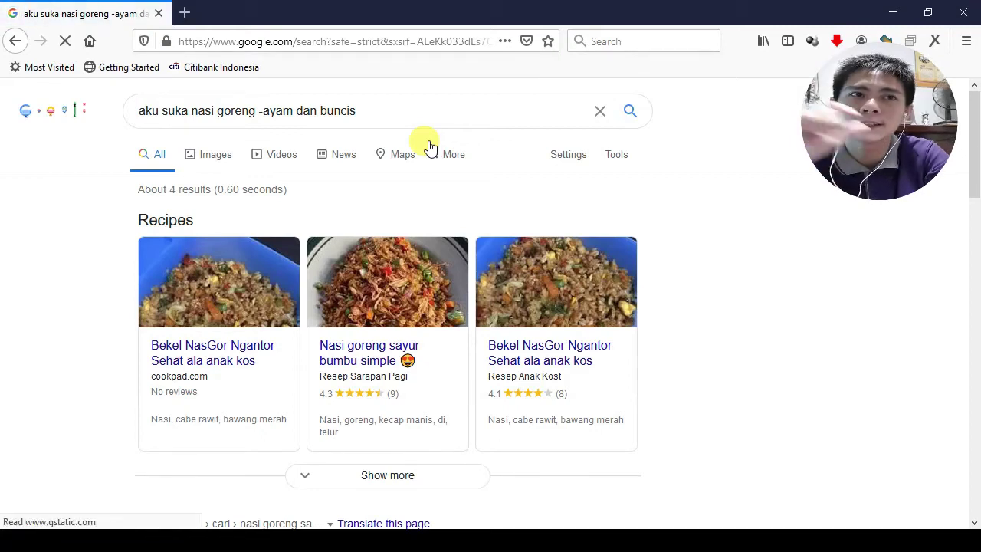
scroll(280, 276, "down", 3)
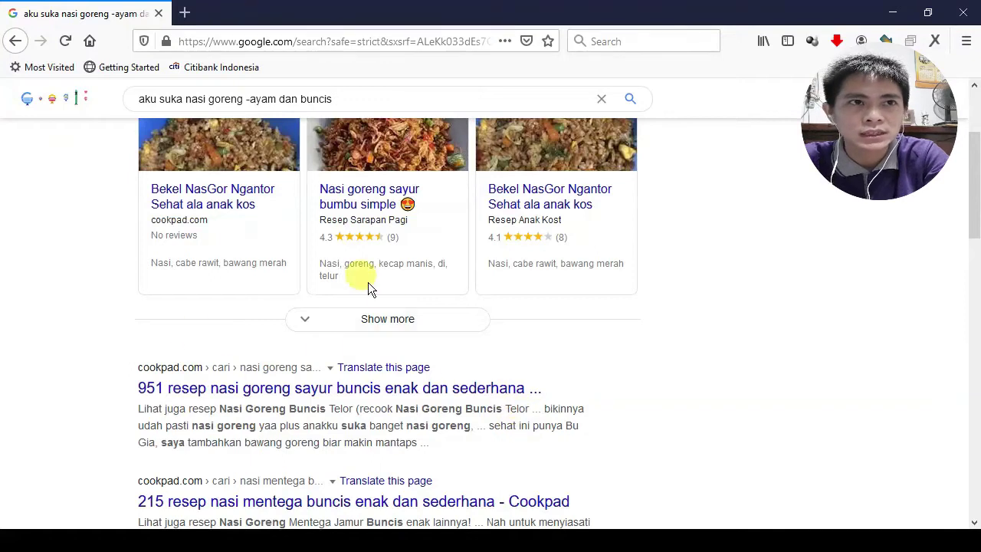
scroll(374, 290, "up", 3)
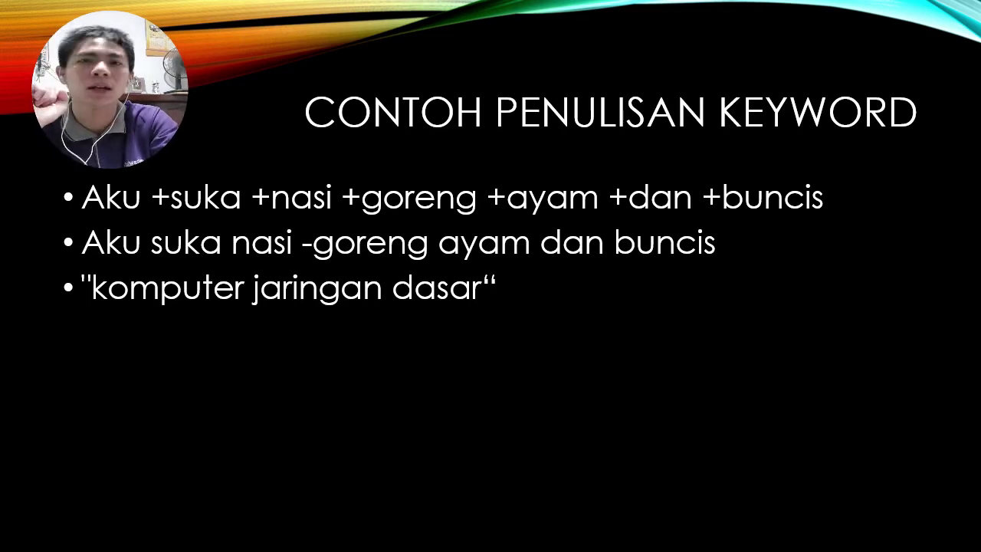
- Switch to the browser and replace the query with a search for komputer jaringan dasar, without quotation marks
key("alt+Tab")
left_click_drag(354, 109, 115, 109)
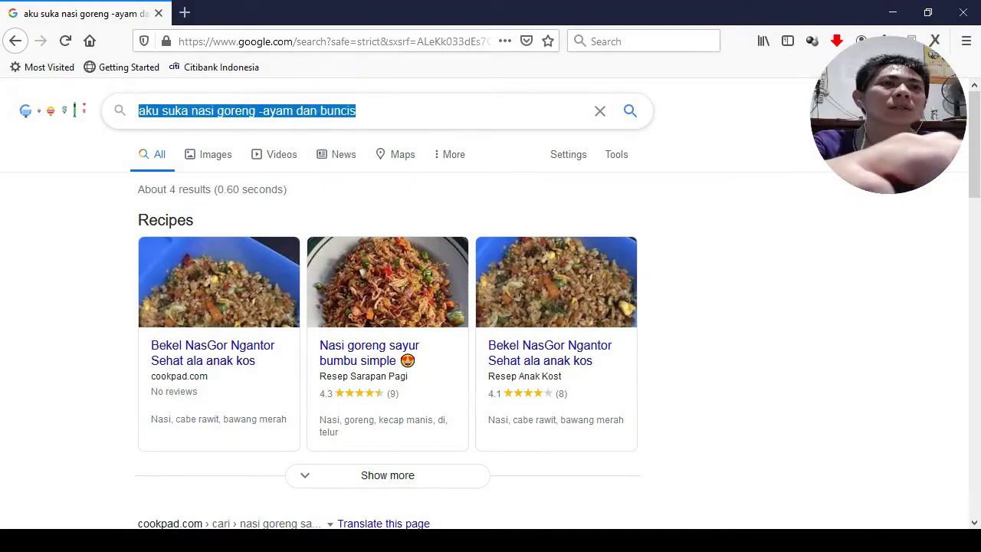
type("kom")
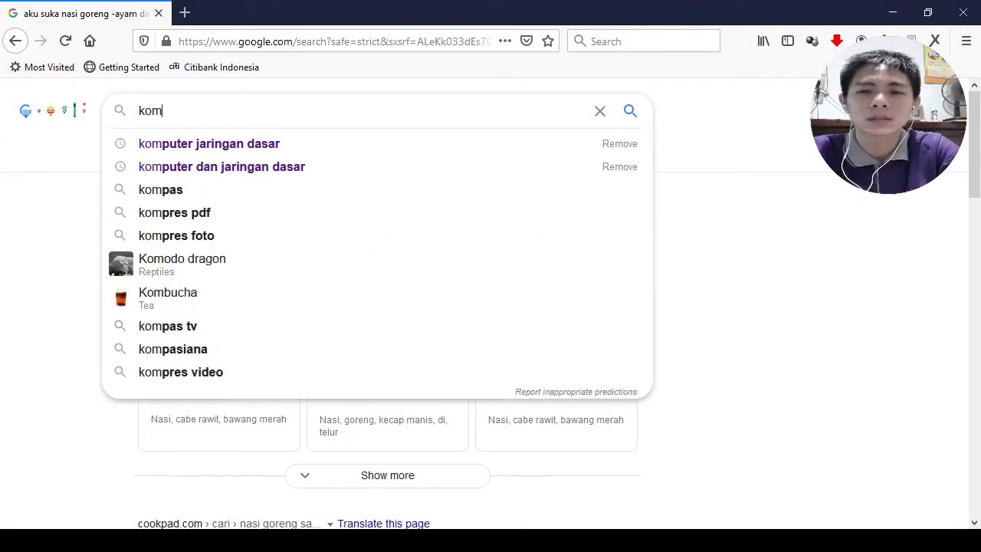
key("Down")
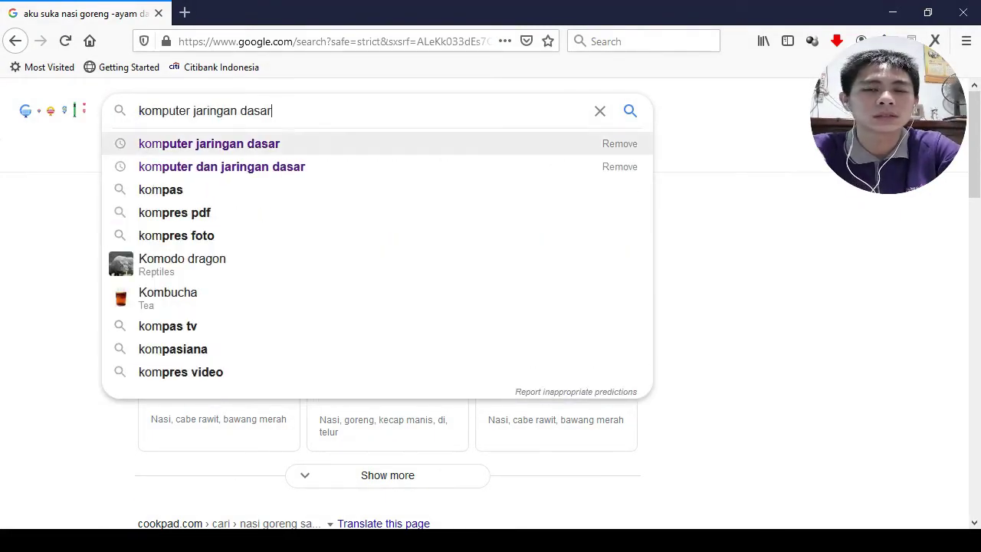
key("Return")
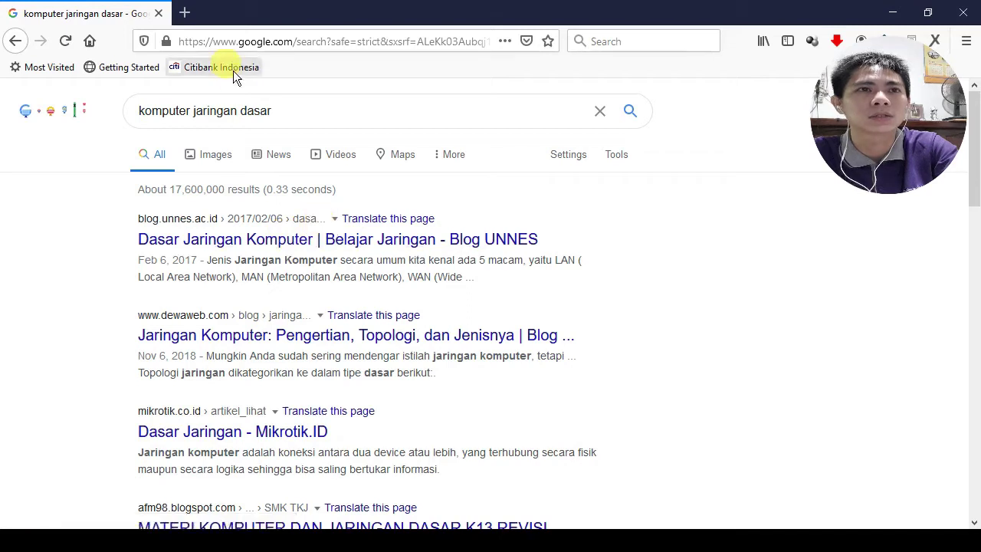
- Enclose the whole query komputer jaringan dasar in double quotation marks and run the exact-phrase search
left_click(284, 115)
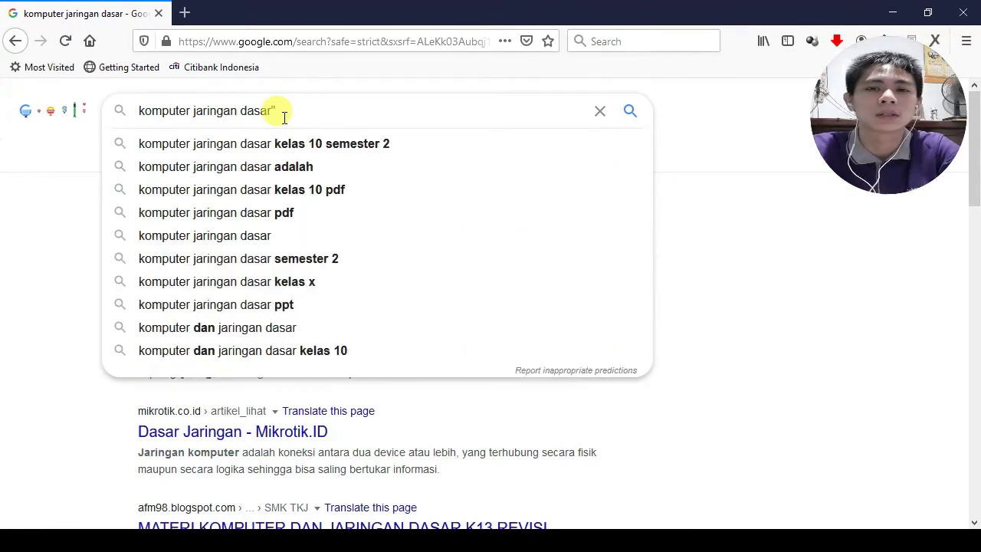
type("\"")
key("Home")
type("\"")
key("Return")
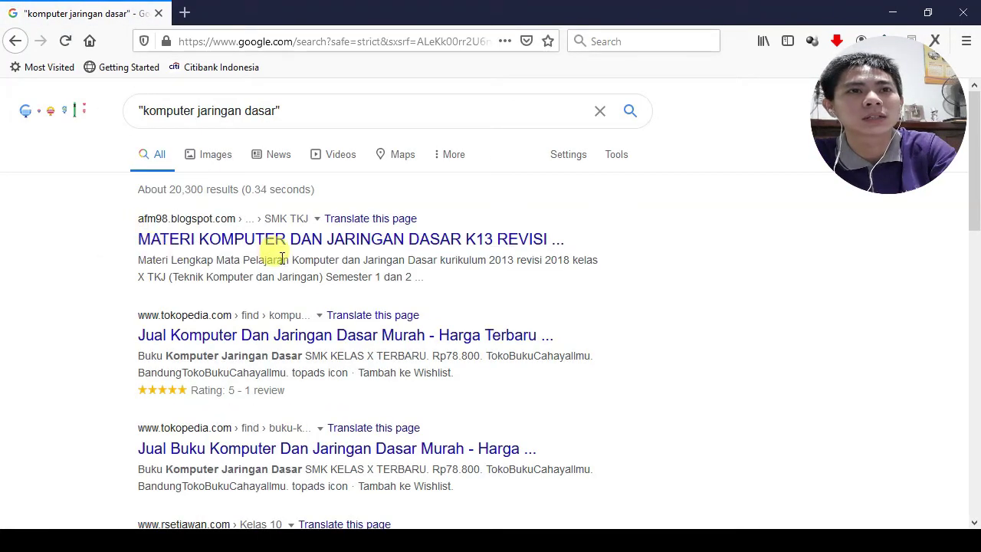
left_click(278, 154)
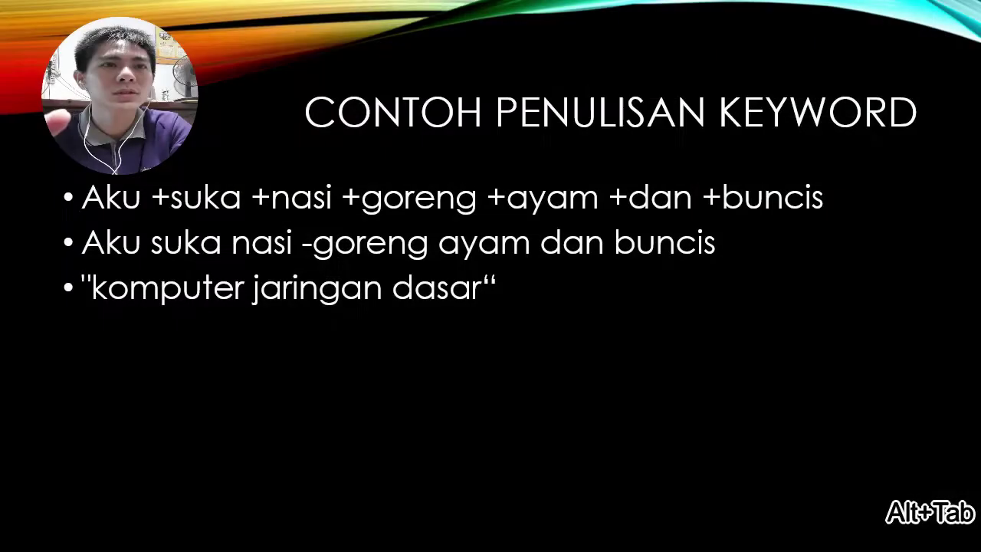
- Reveal the "komputer jaringan" -dasar example on the keyword slide and switch back to the browser
key("space")
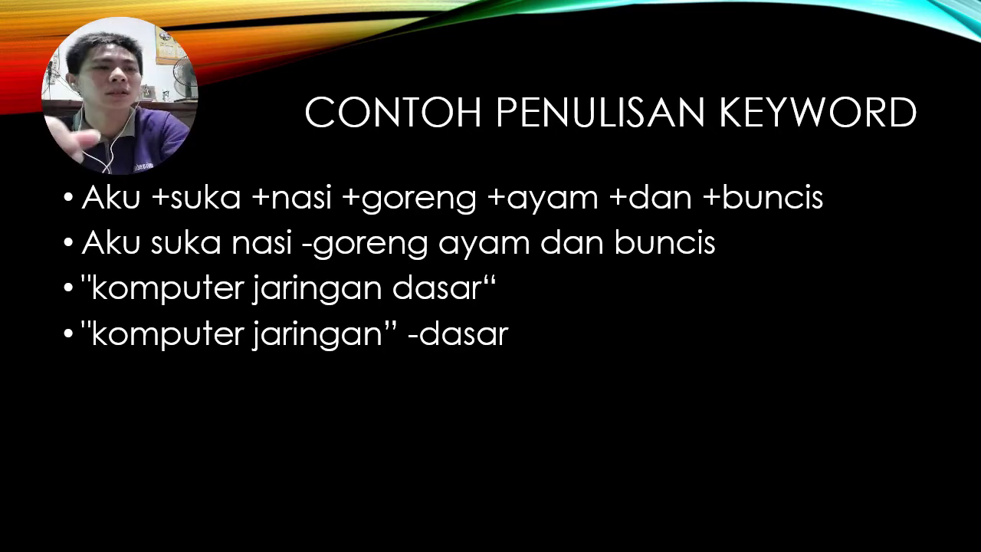
key("alt+Tab")
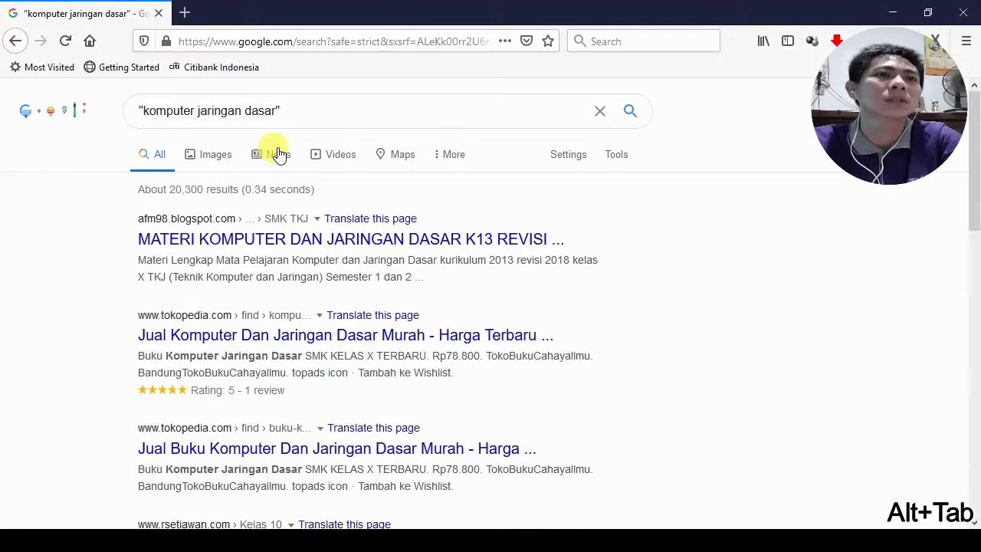
- Change the query to "komputer jaringan" -dasar, quoting only the first two words and excluding dasar, and run the search
left_click(241, 109)
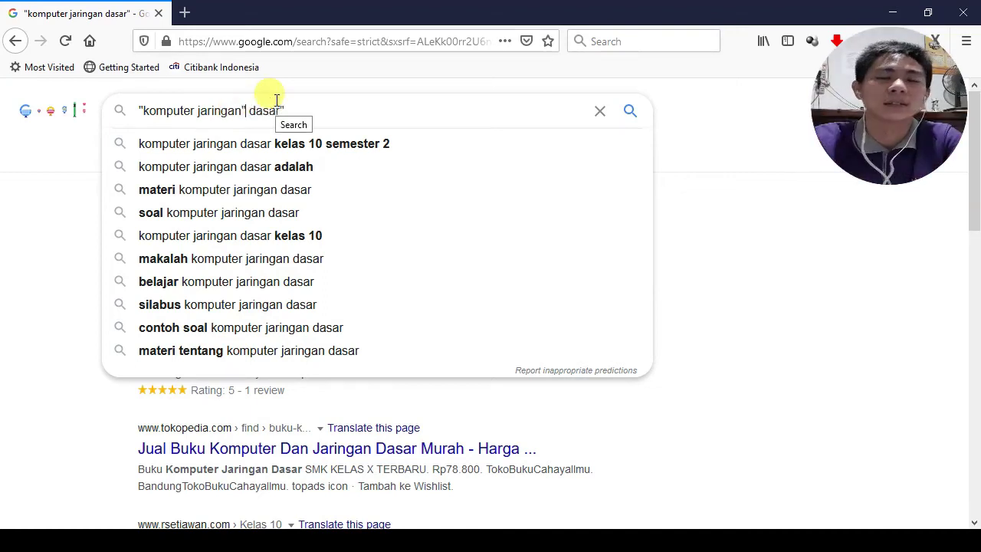
type("\"")
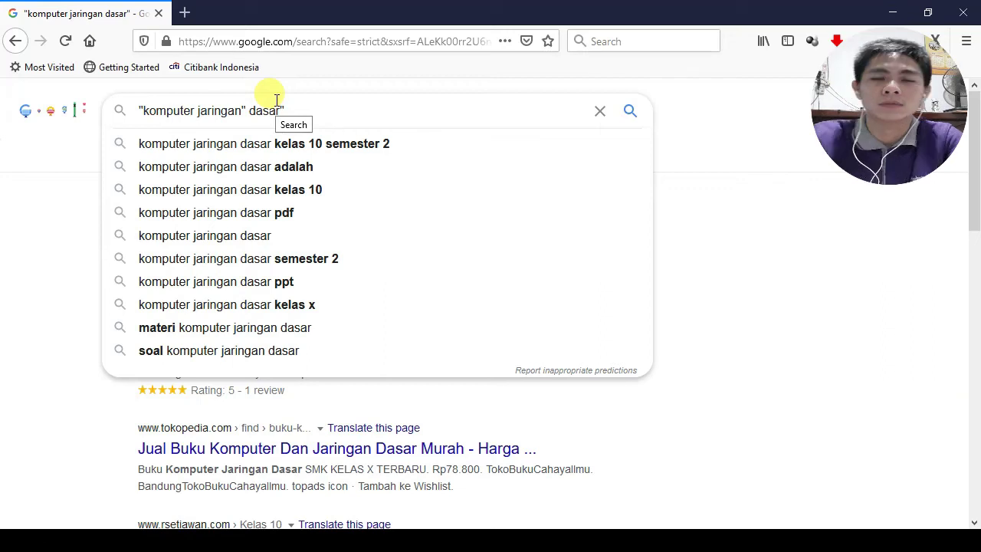
key("BackSpace")
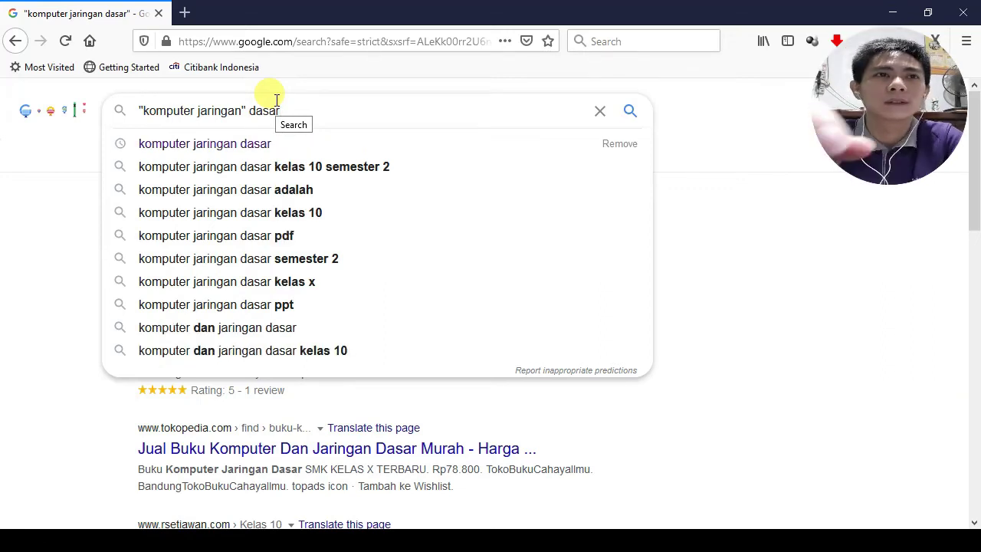
key("Left")
key("Left")
key("Left")
key("Left")
key("Left")
type("-")
key("Return")
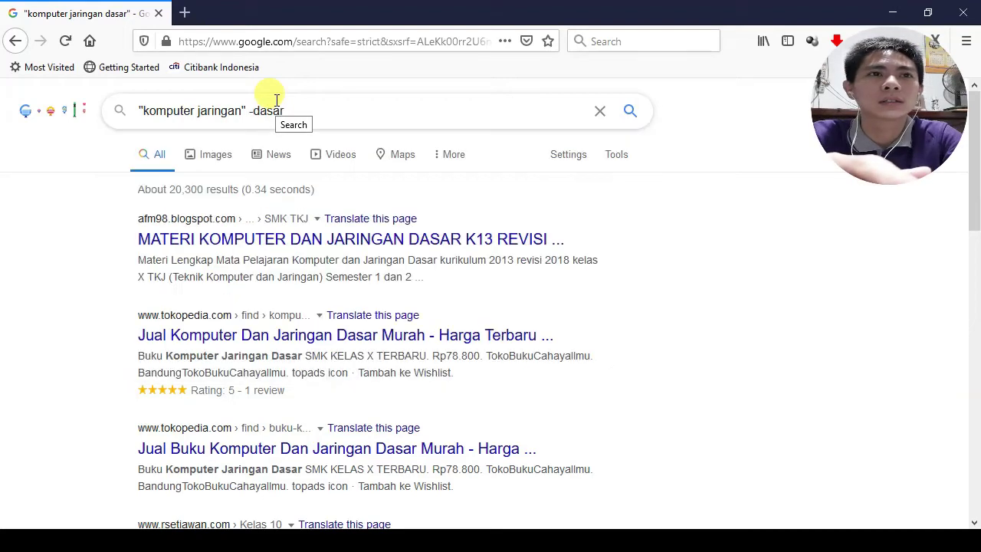